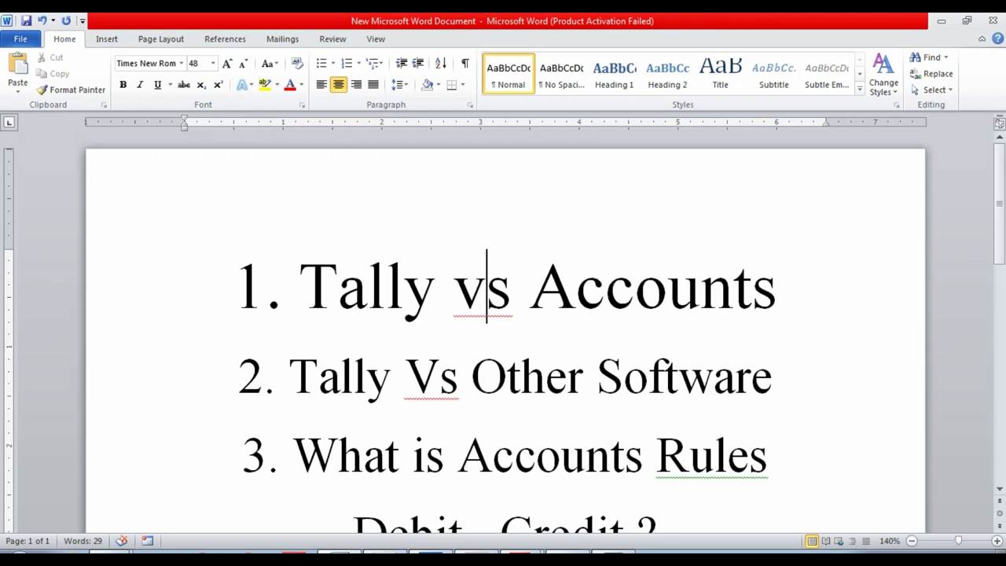
# - Highlight the line "1. Tally vs Accounts" in yellow
pyautogui.moveTo(236, 286); pyautogui.dragTo(785, 287)
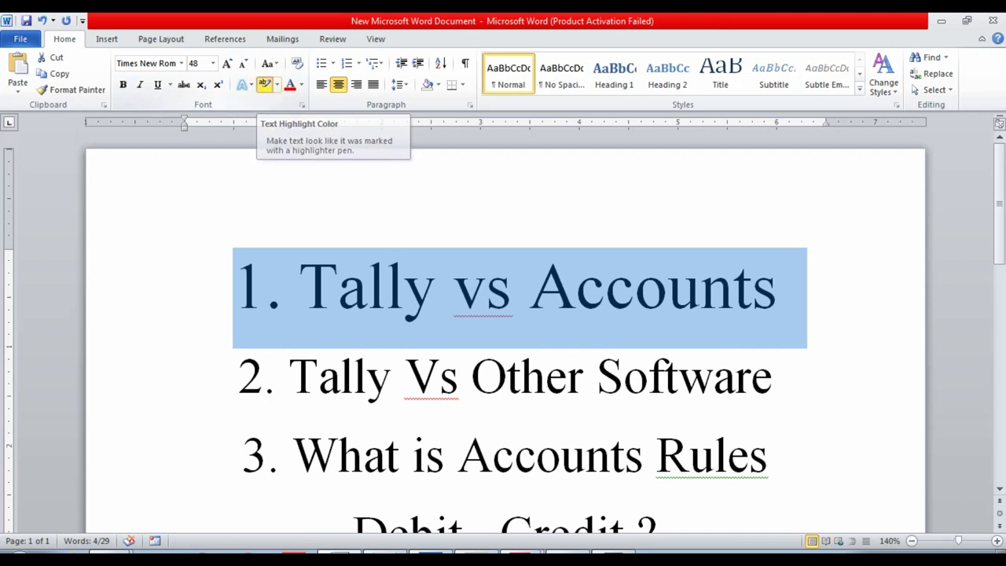
pyautogui.click(266, 85)
pyautogui.click(436, 287)
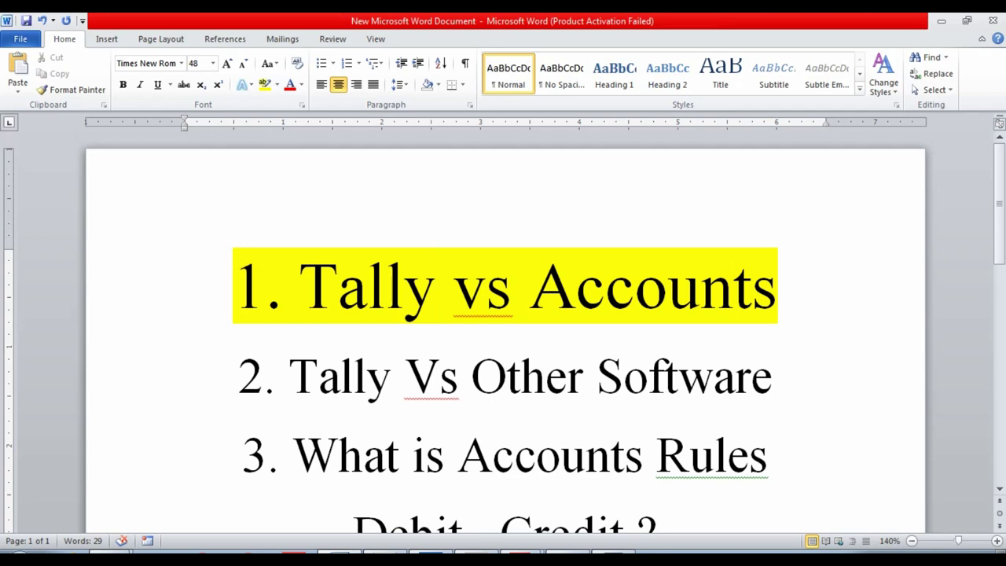
# - Switch to TallyPrime, open a new payment voucher, and review its voucher configuration without changing any option
pyautogui.hotkey('alt', 'Tab')
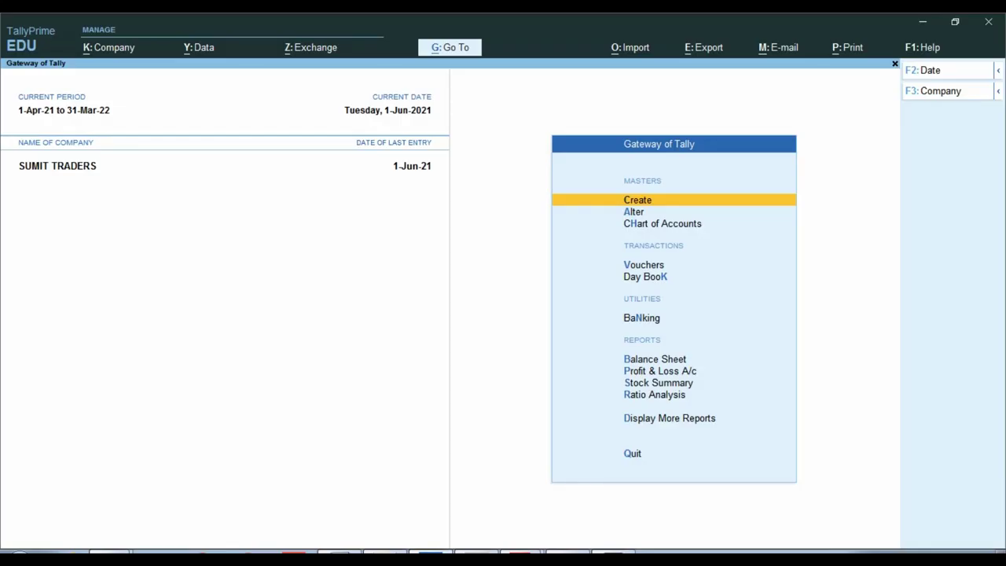
pyautogui.press('Down')
pyautogui.press('Down')
pyautogui.press('Down')
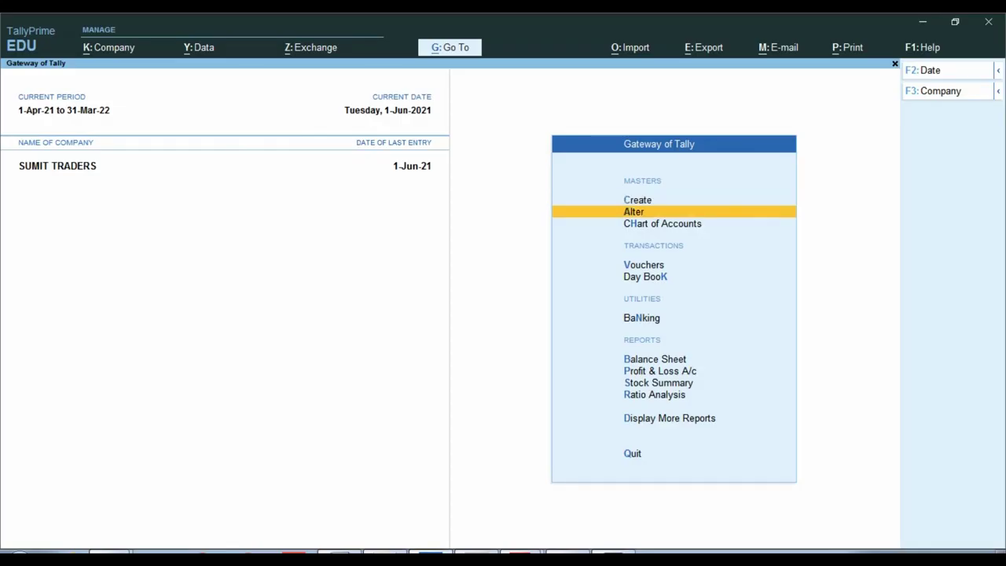
pyautogui.press('Down')
pyautogui.press('Up')
pyautogui.press('Return')
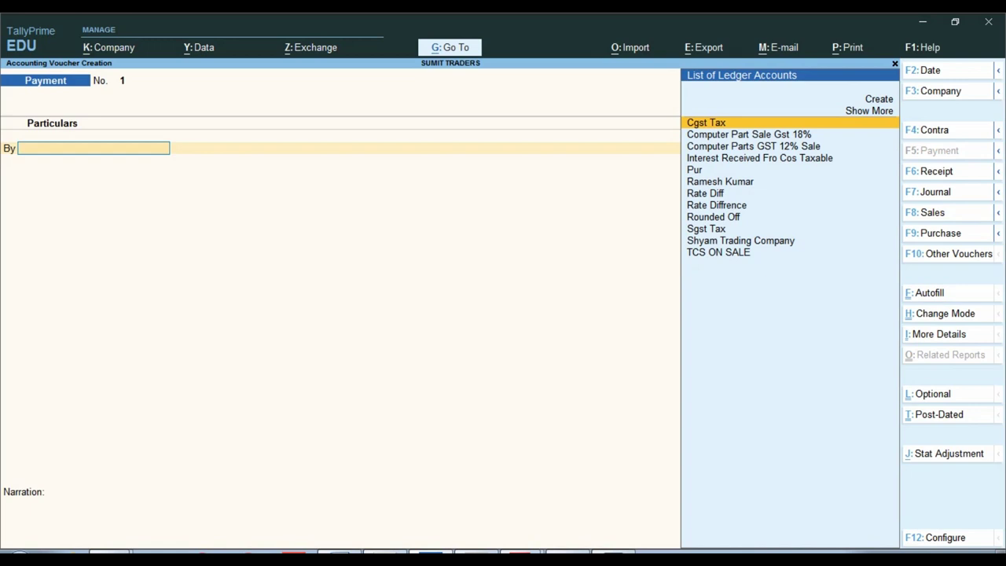
pyautogui.press('F12')
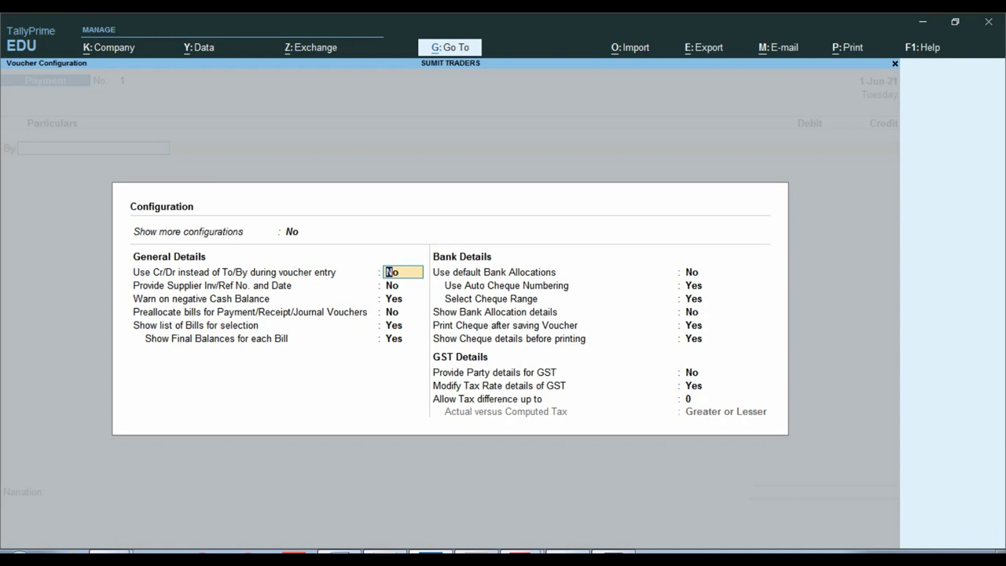
pyautogui.hotkey('ctrl', 'a')
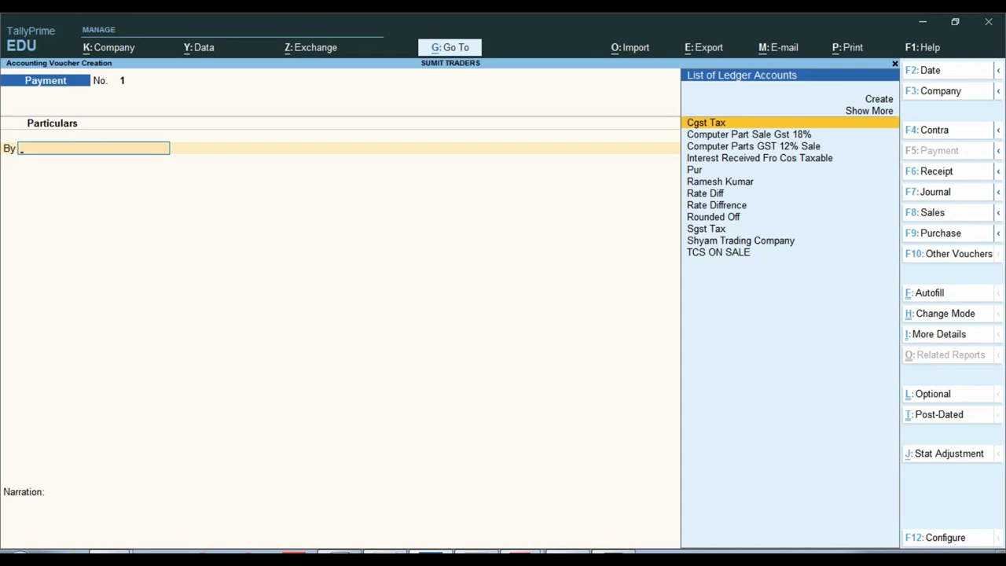
# - Switch to the Word document and select the word "Accounts" in the first topic line
pyautogui.hotkey('alt', 'Tab')
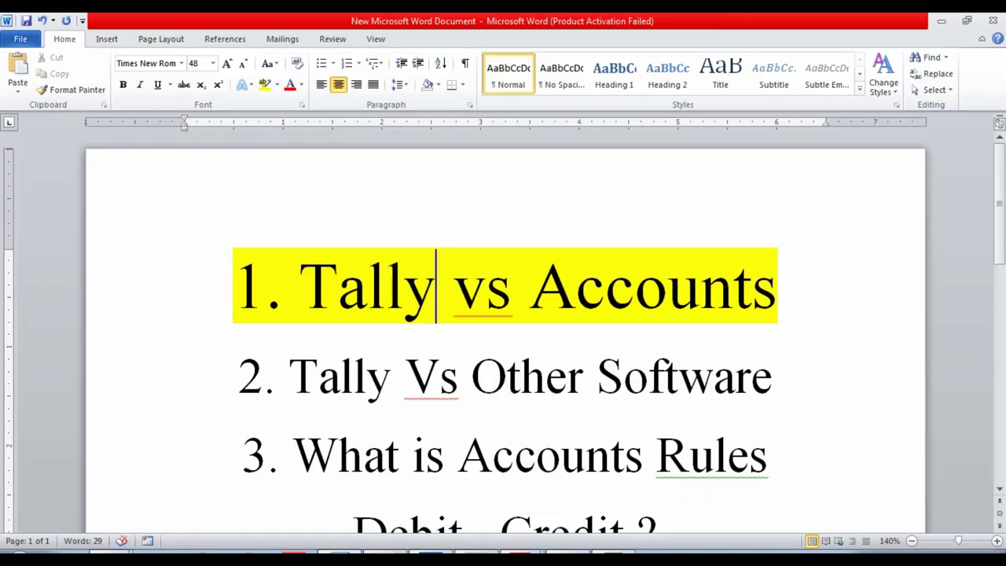
pyautogui.hotkey('ctrl', 'Right')
pyautogui.hotkey('ctrl', 'Right')
pyautogui.hotkey('shift', 'Right')
pyautogui.hotkey('shift', 'Right')
pyautogui.hotkey('shift', 'Right')
pyautogui.hotkey('shift', 'Right')
pyautogui.hotkey('shift', 'Right')
pyautogui.hotkey('shift', 'Right')
pyautogui.hotkey('shift', 'Right')
pyautogui.hotkey('shift', 'Right')
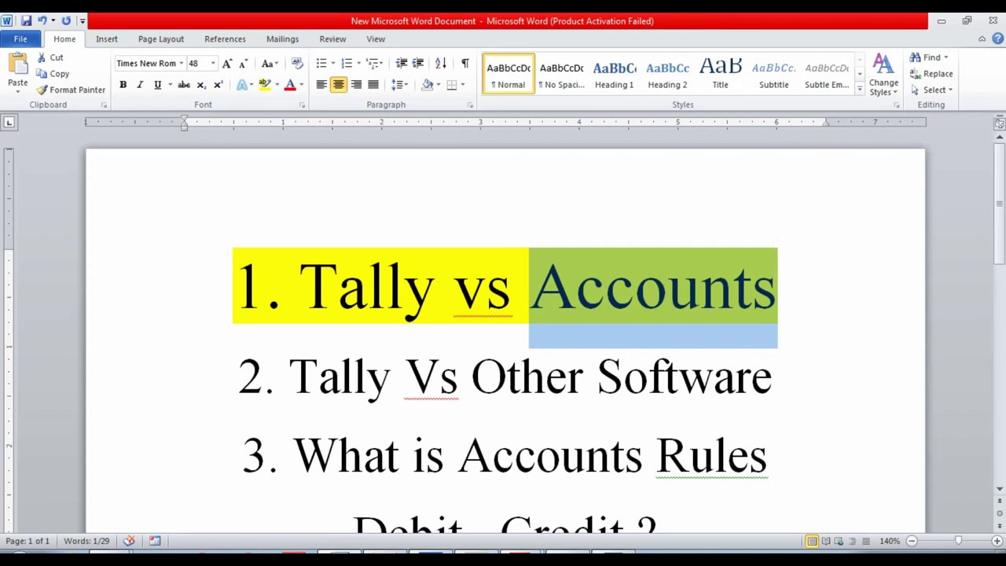
# - Glance at the payment voucher in TallyPrime, return to Word, and highlight the line "2. Tally Vs Other Software" in yellow
pyautogui.hotkey('alt', 'Tab')
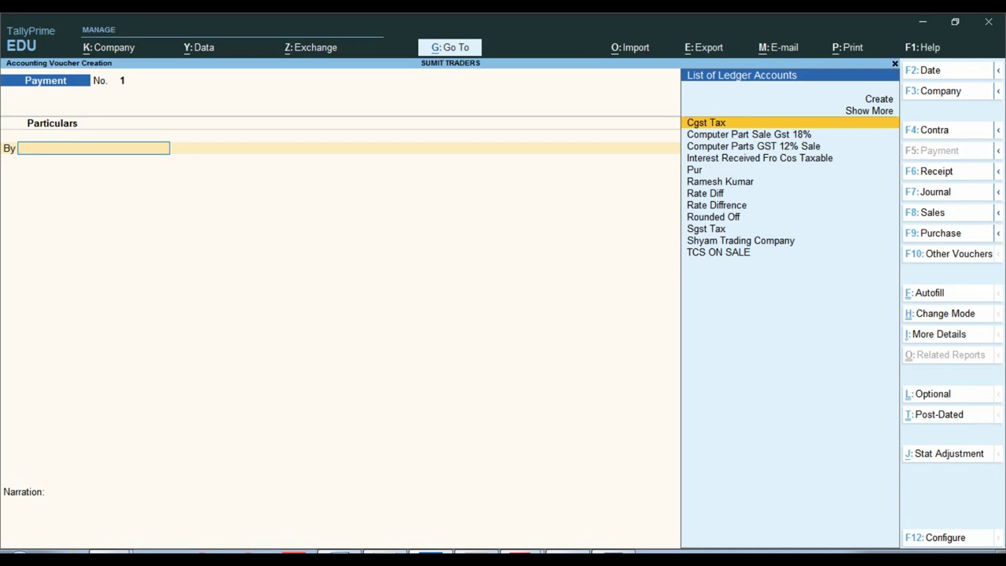
pyautogui.hotkey('alt', 'Tab')
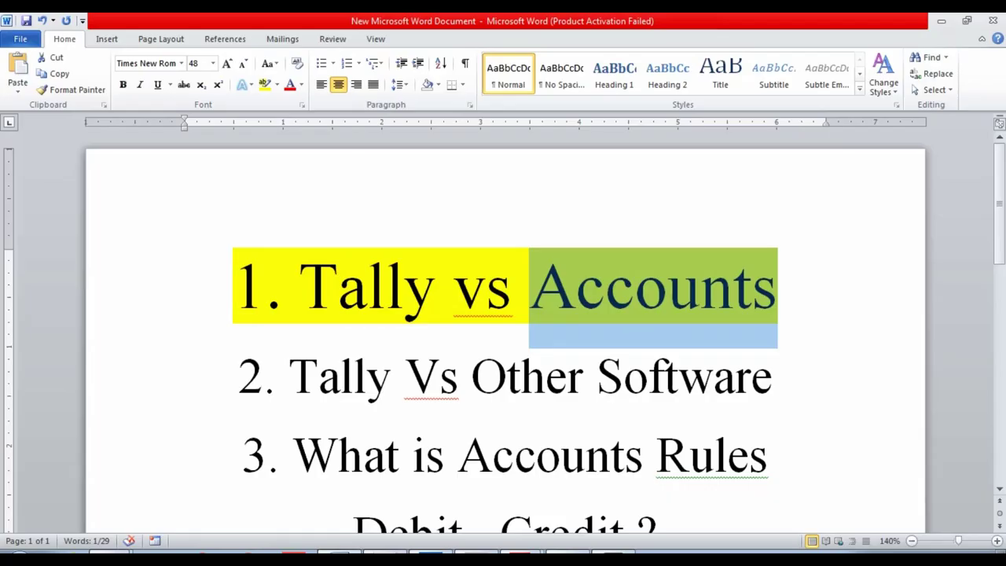
pyautogui.moveTo(238, 377); pyautogui.dragTo(792, 381)
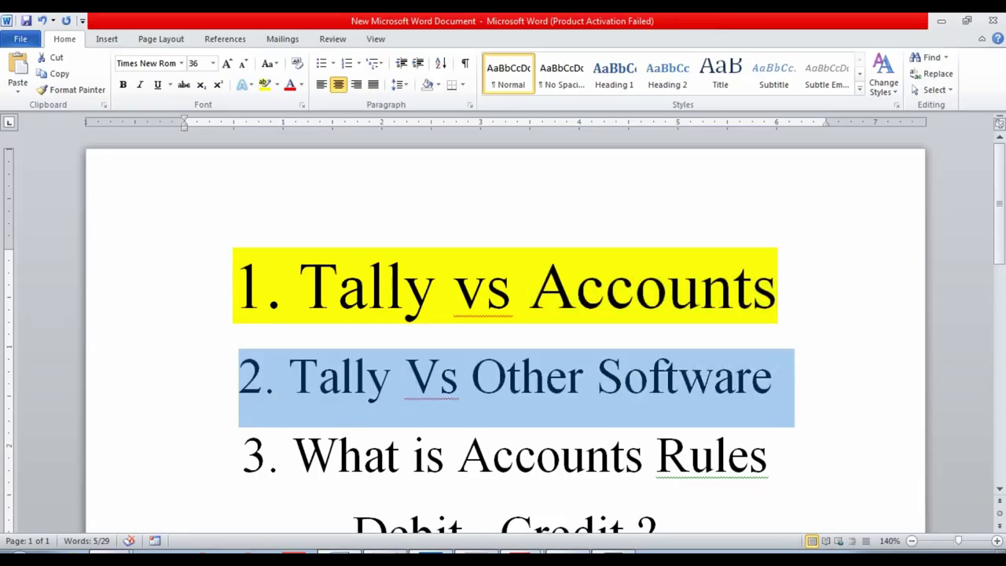
pyautogui.click(265, 84)
pyautogui.scroll(-1, 502, 330)
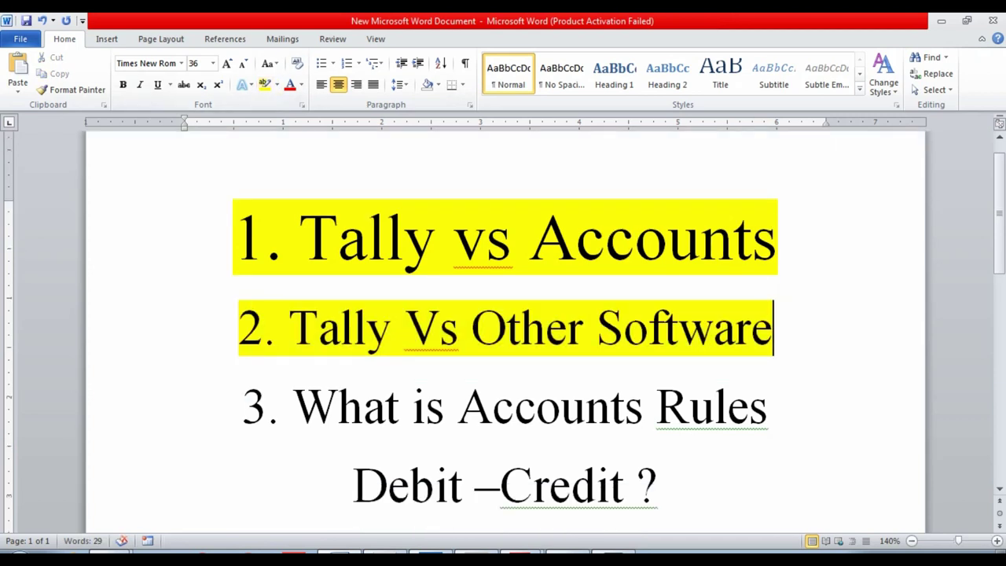
pyautogui.click(341, 327)
# - Switch to TallyPrime and change the voucher entry from payment to sales
pyautogui.hotkey('alt', 'Tab')
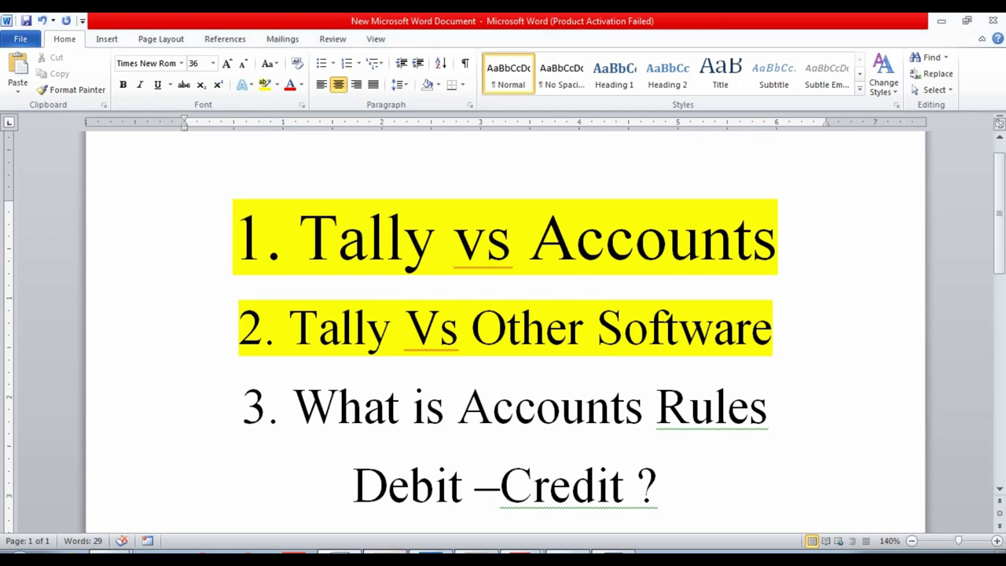
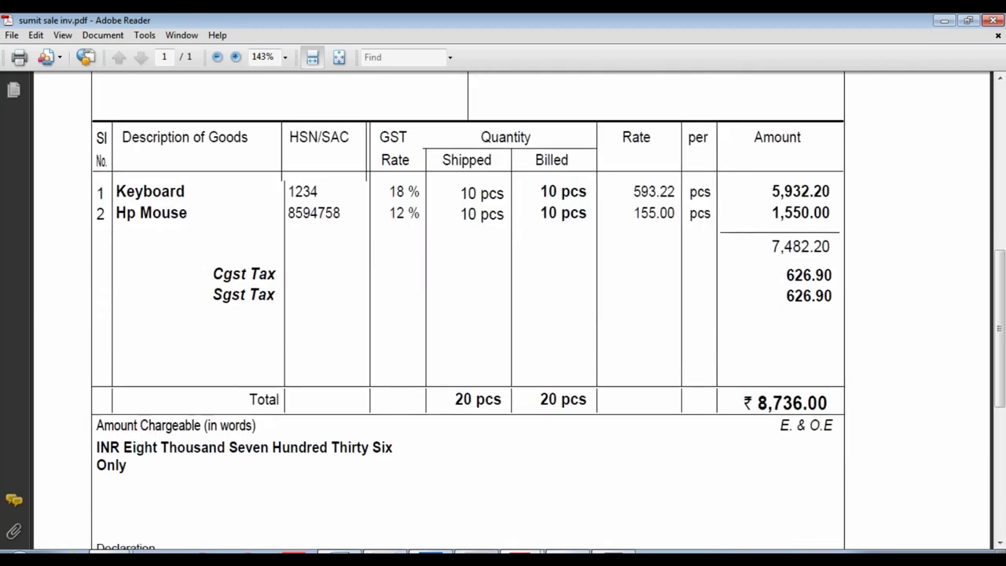
pyautogui.hotkey('alt', 'Tab')
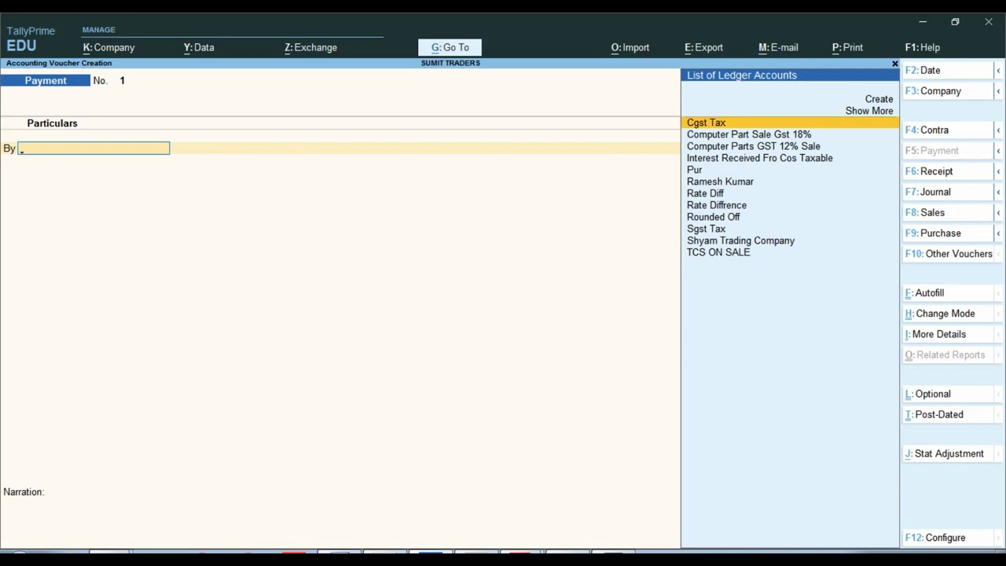
pyautogui.press('F8')
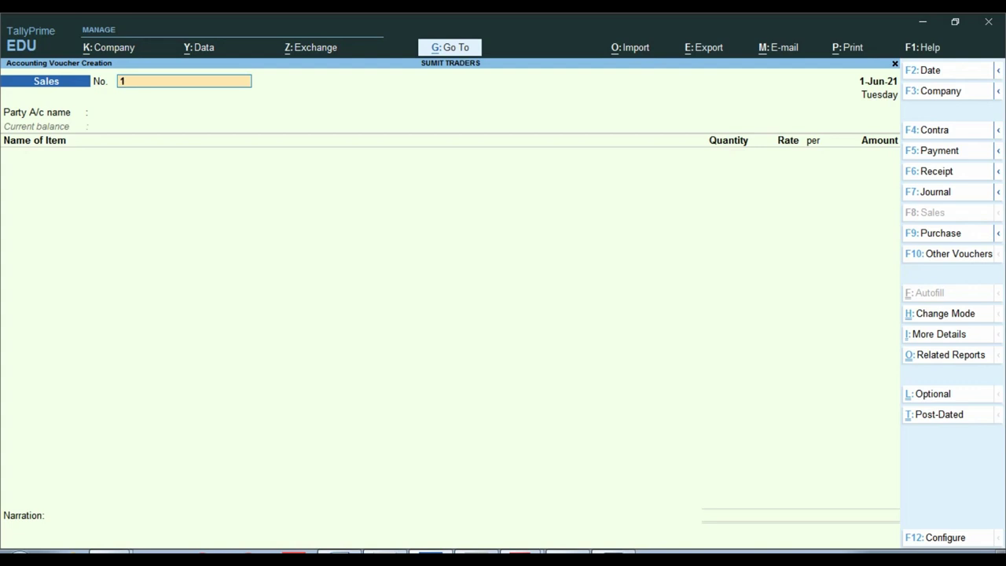
# - Switch to sumit sale inv.pdf in Adobe Reader and view the invoice header and party details
pyautogui.click(521, 552)
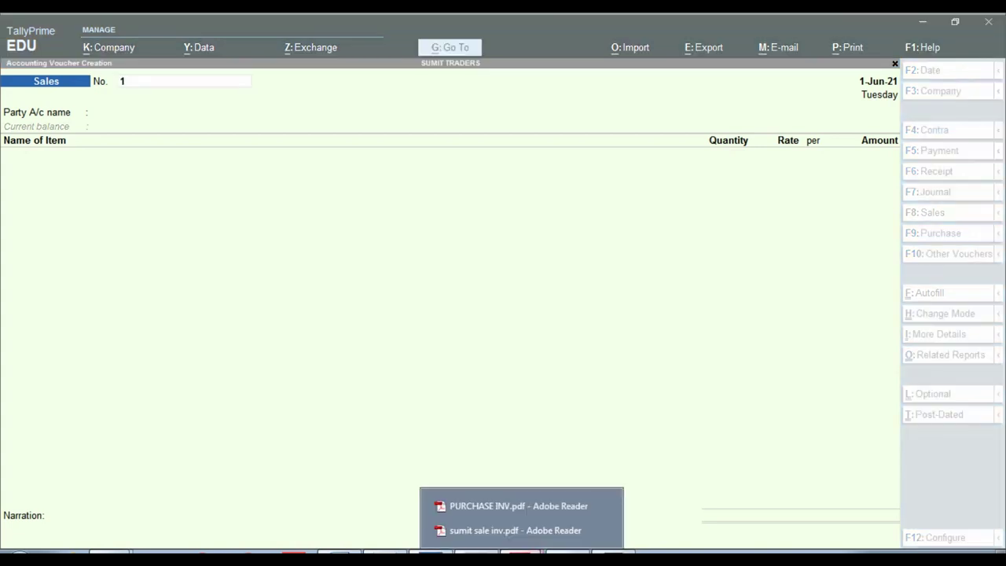
pyautogui.click(503, 527)
pyautogui.scroll(3, 503, 314)
pyautogui.scroll(5, 503, 314)
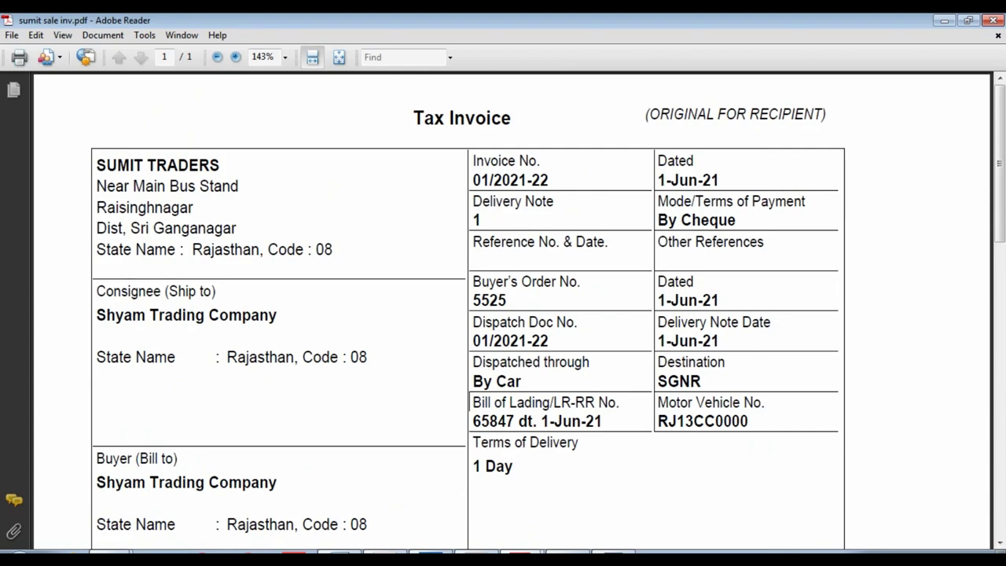
# - Switch to Busy 21 and start adding a sales transaction
pyautogui.hotkey('alt', 'Tab')
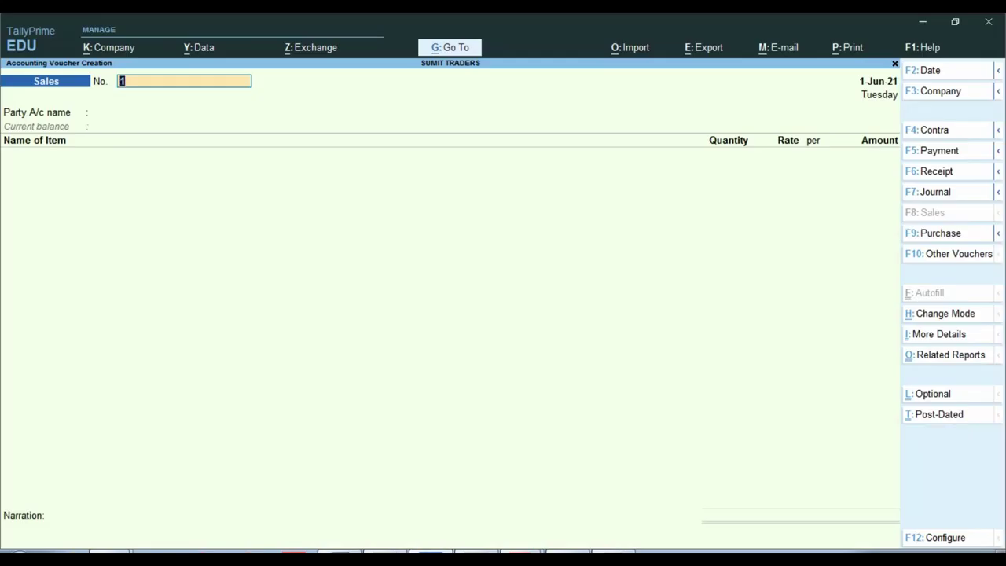
pyautogui.hotkey('alt', 'Tab')
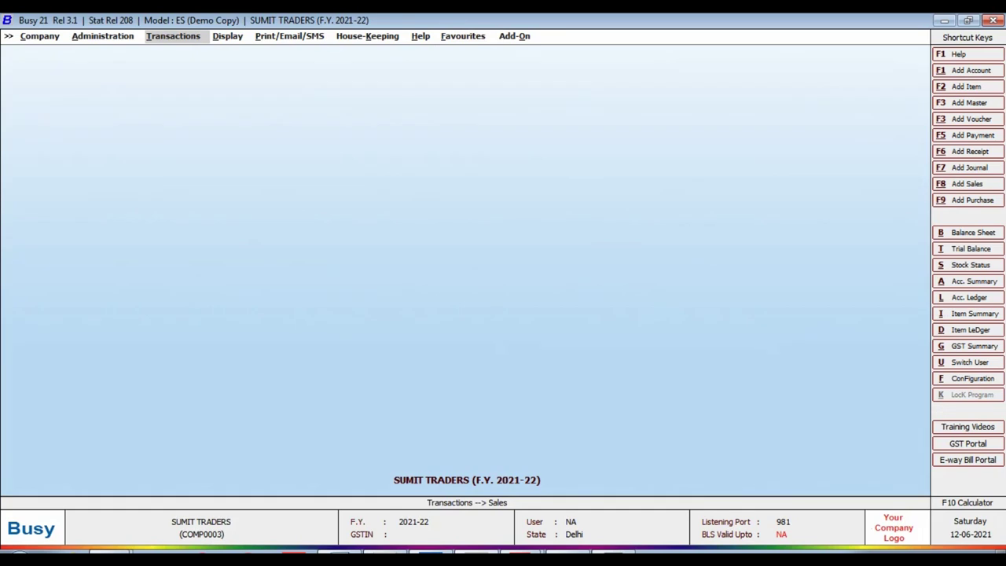
pyautogui.press('Return')
pyautogui.press('Return')
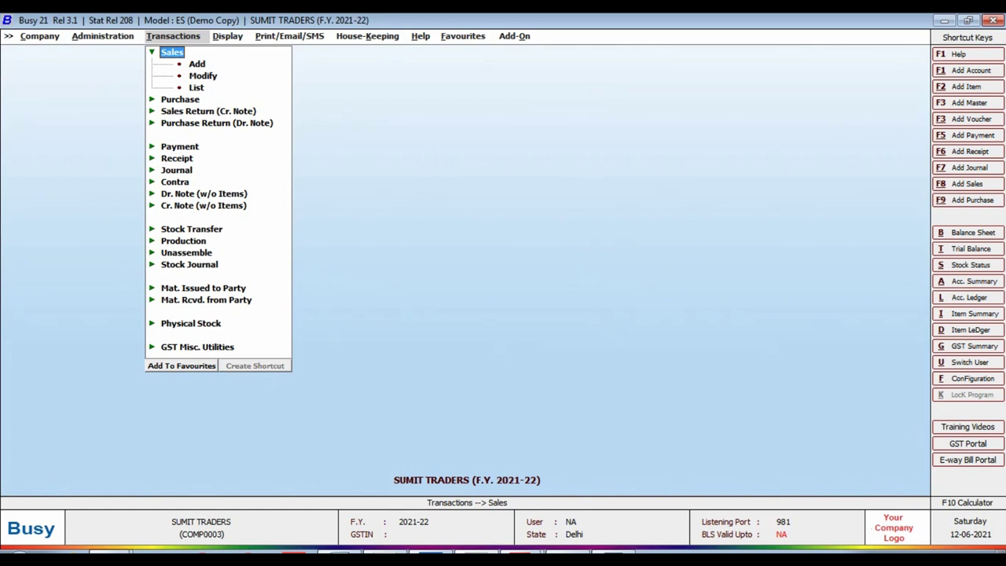
pyautogui.press('Down')
pyautogui.press('Return')
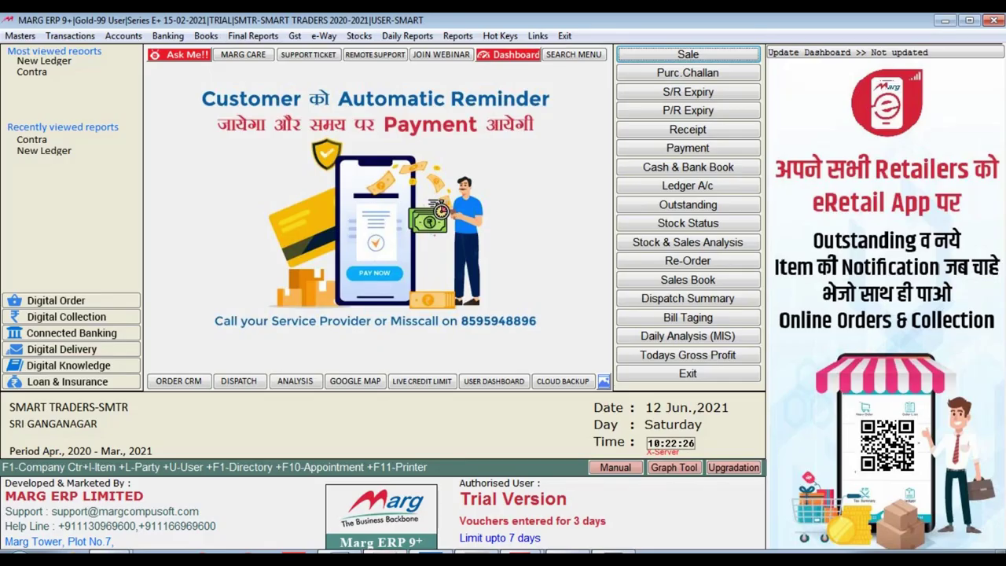
# - Open a new sale bill in Marg ERP to view the sale entry form, then close it
pyautogui.press('Down')
pyautogui.press('Left')
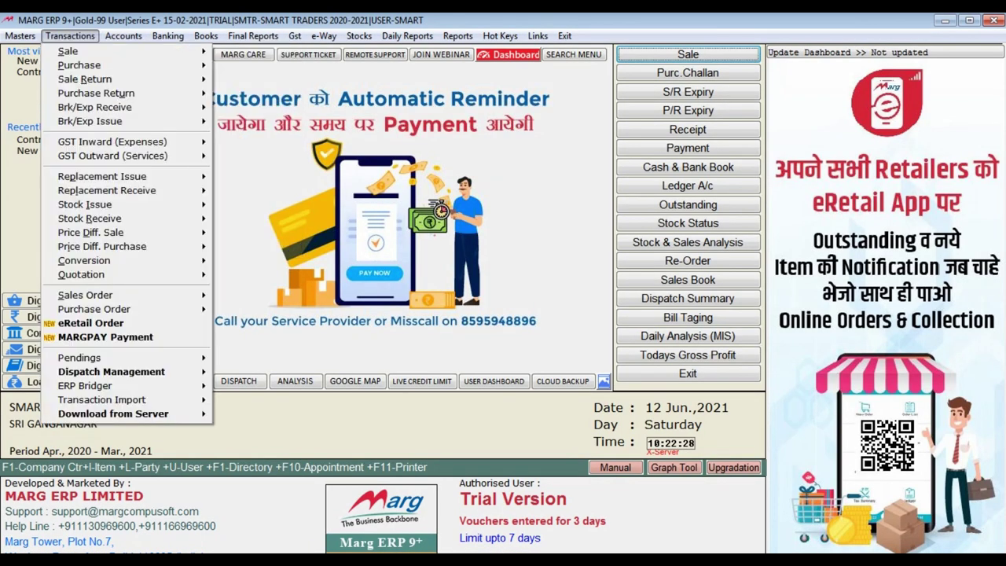
pyautogui.press('Down')
pyautogui.press('Right')
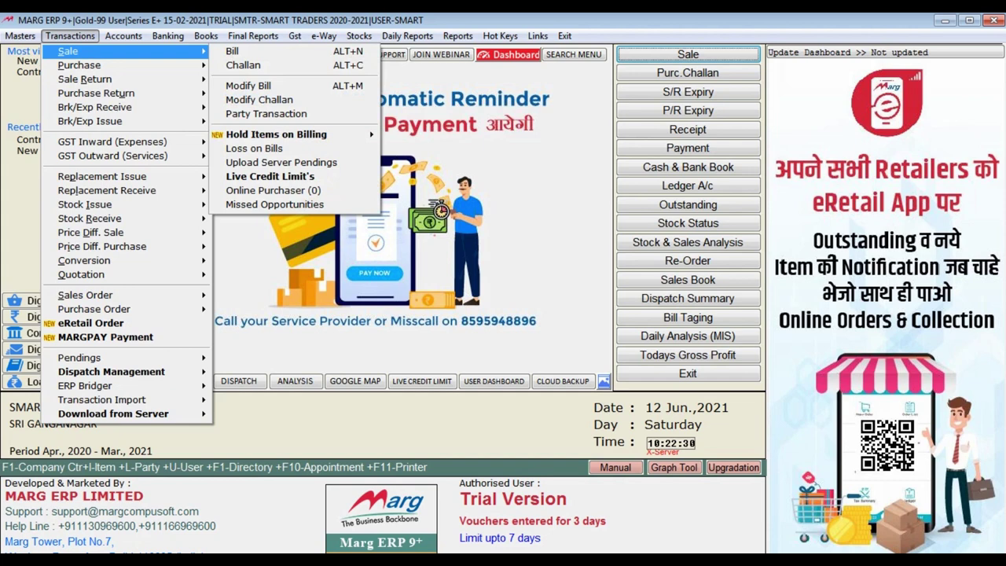
pyautogui.press('Down')
pyautogui.press('Return')
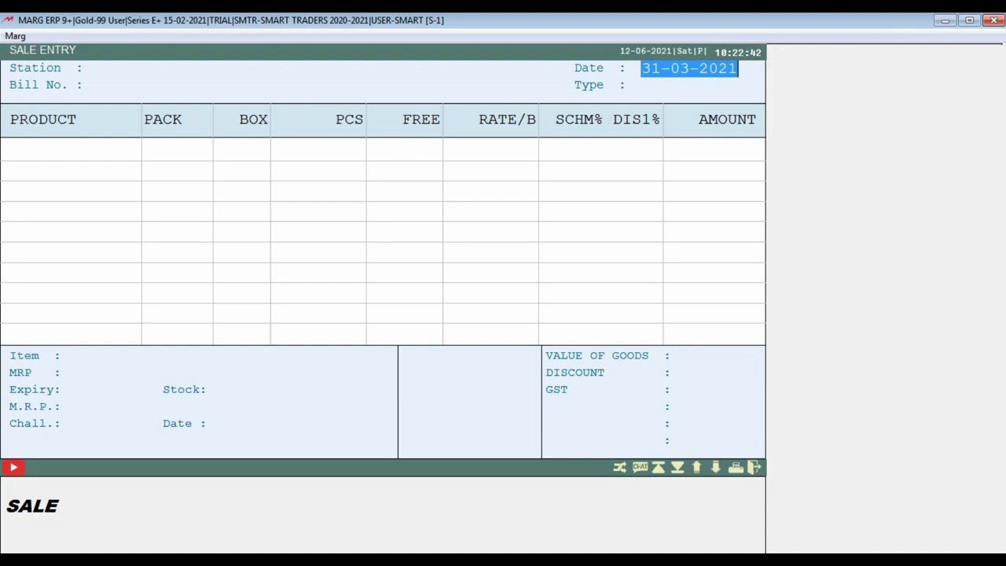
pyautogui.press('Escape')
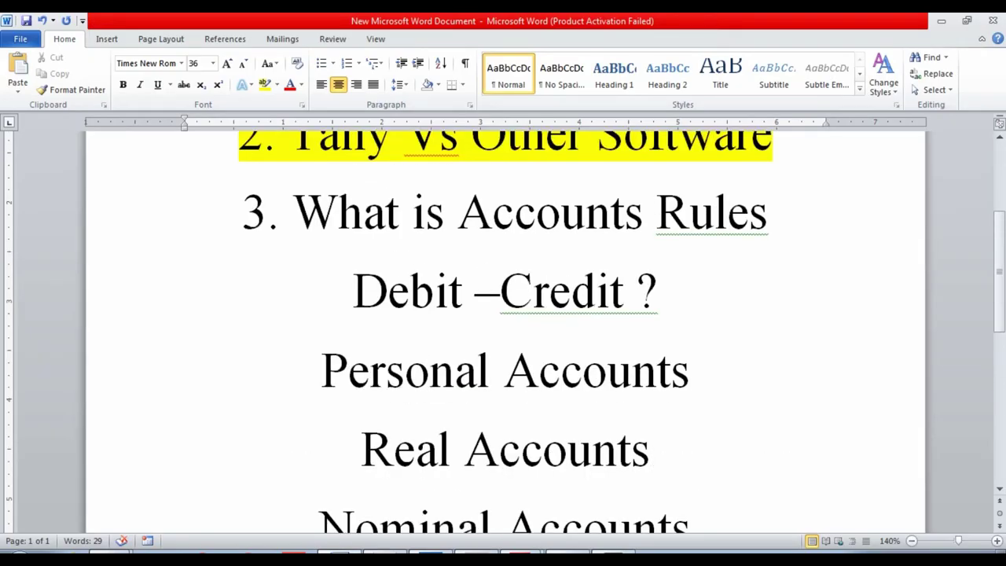
# - View the remaining topics in the Word document, then switch to PURCHASE INV.pdf in Adobe Reader and examine the invoice
pyautogui.scroll(-5, 502, 330)
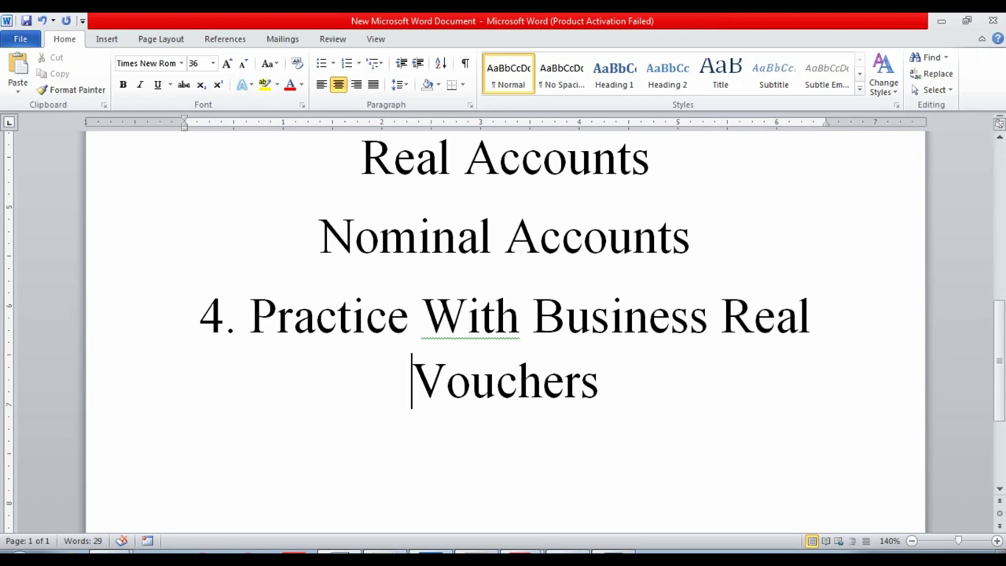
pyautogui.moveTo(520, 557)
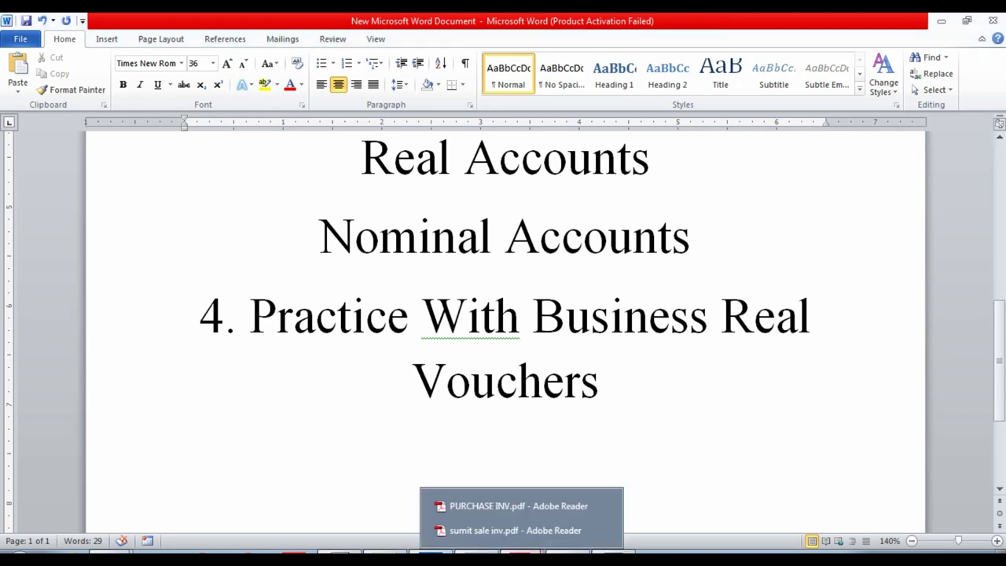
pyautogui.click(515, 505)
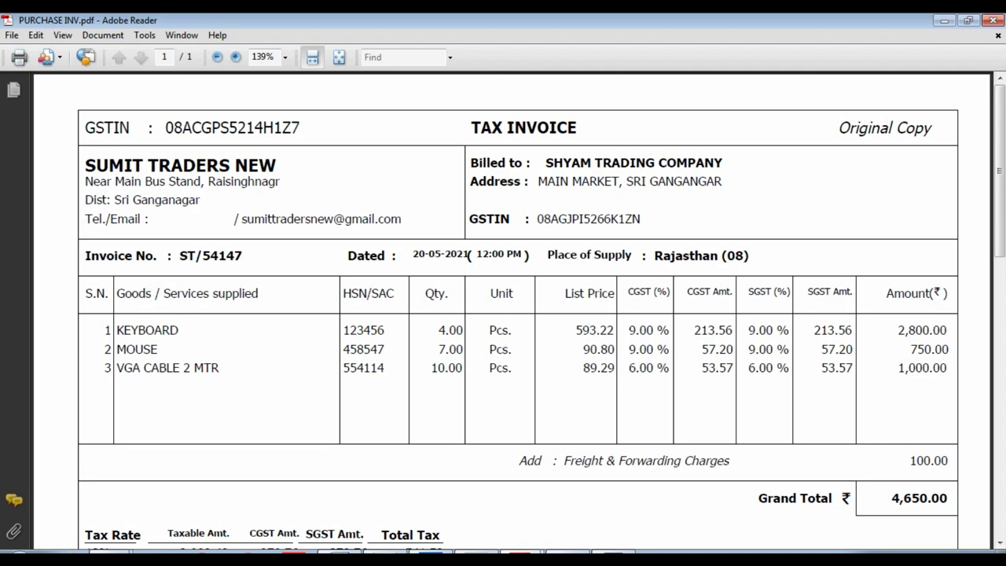
# - Switch to TallyPrime and change the voucher entry from sales to journal
pyautogui.hotkey('alt', 'Tab')
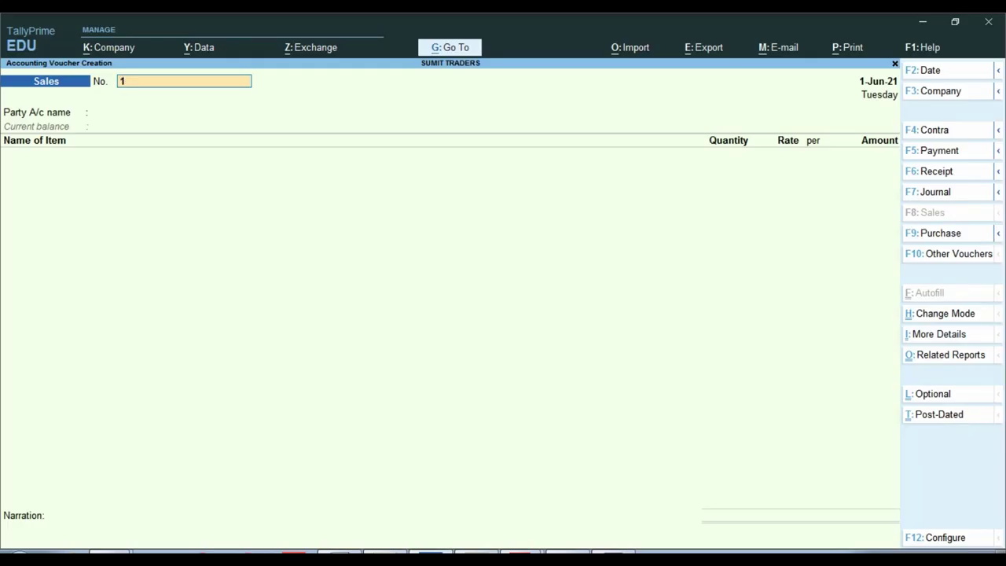
pyautogui.press('F7')
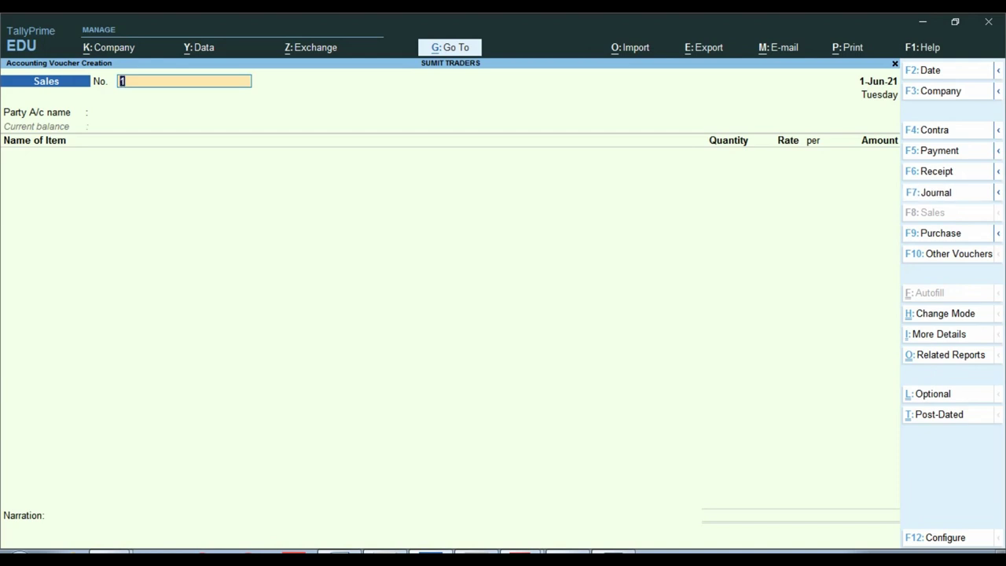